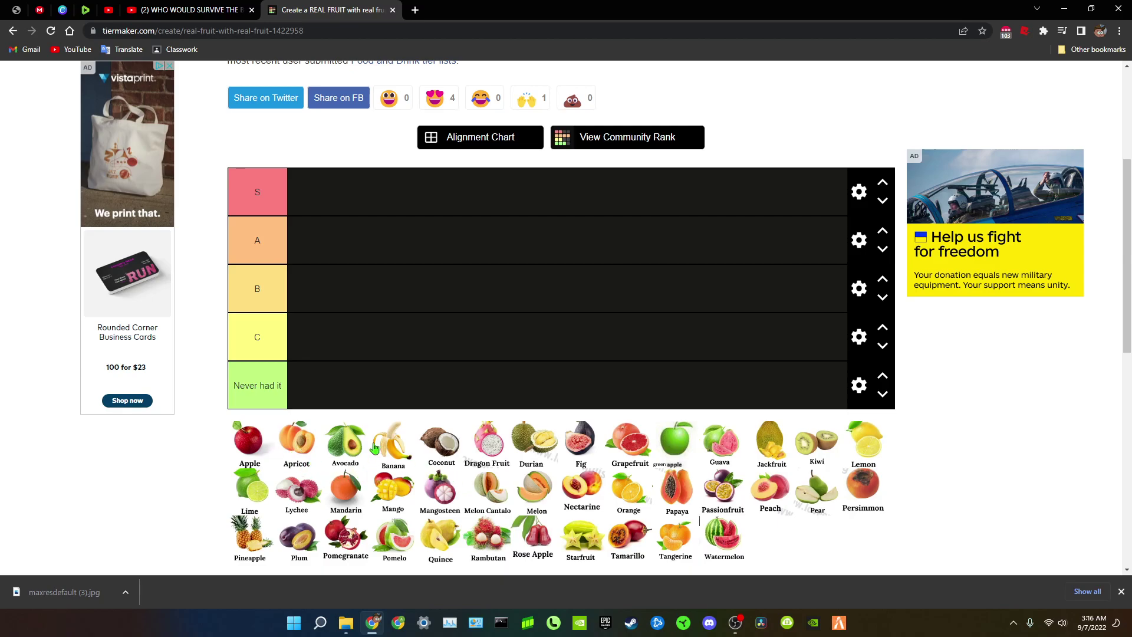
Place fig, durian, guava, jackfruit, lychee and mangosteen in the "Never had it" tier
left_click_drag(579, 475, 472, 389)
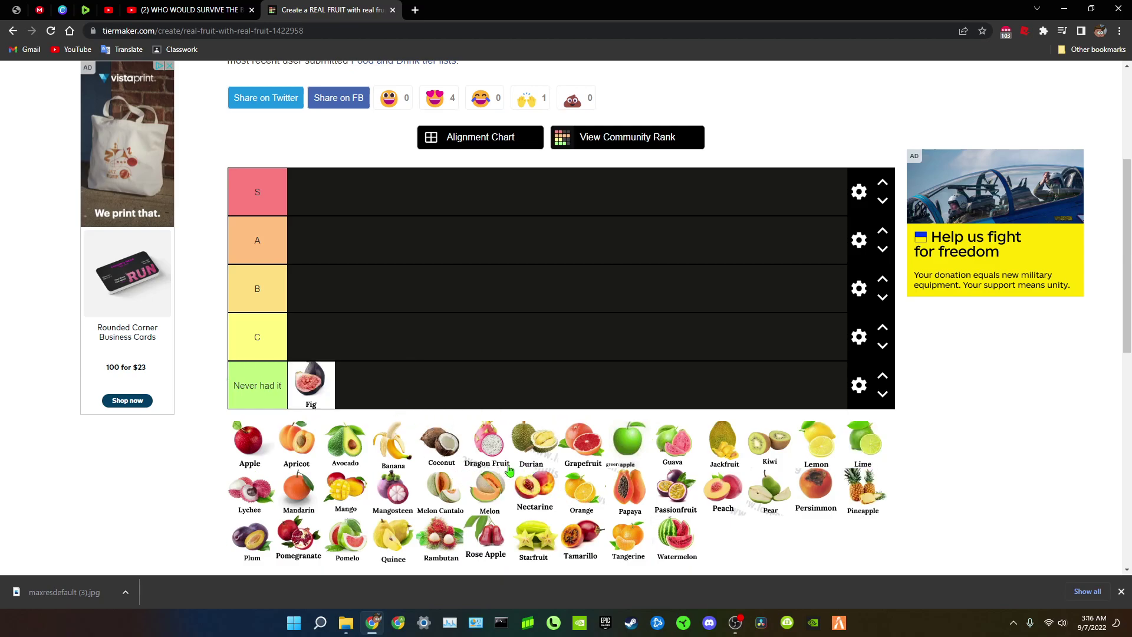
left_click_drag(533, 442, 357, 387)
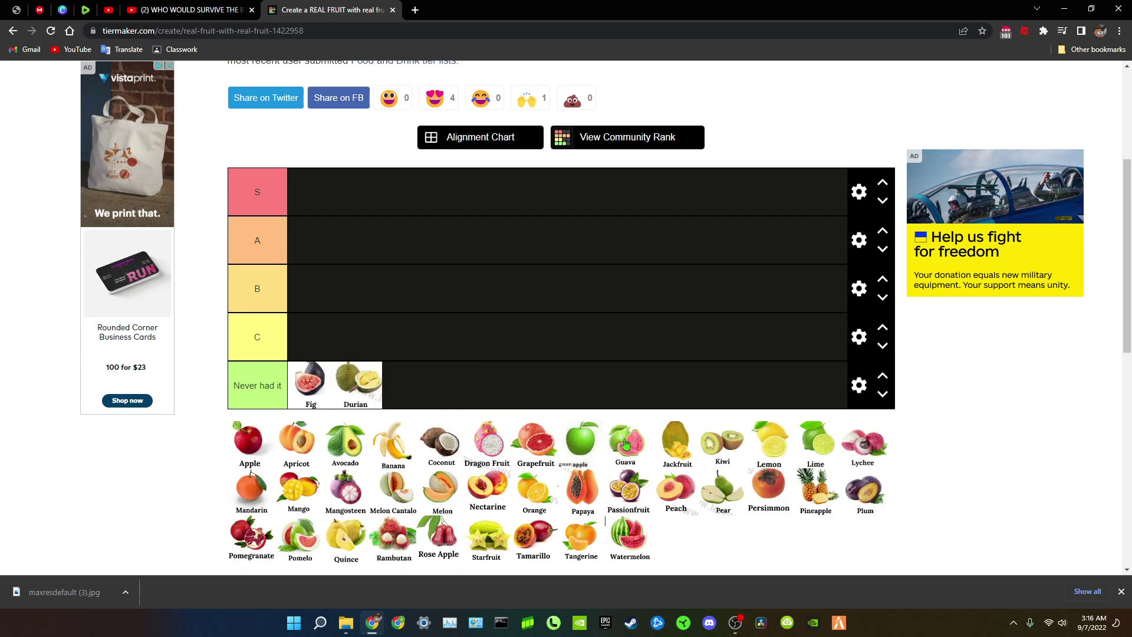
left_click_drag(626, 444, 503, 390)
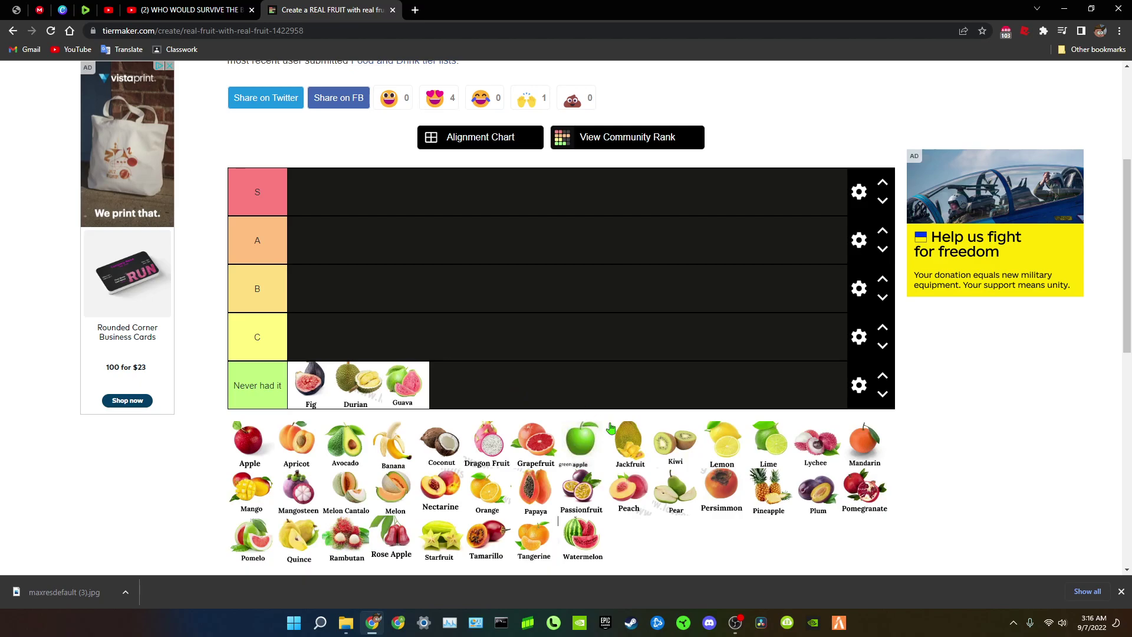
left_click_drag(628, 443, 524, 383)
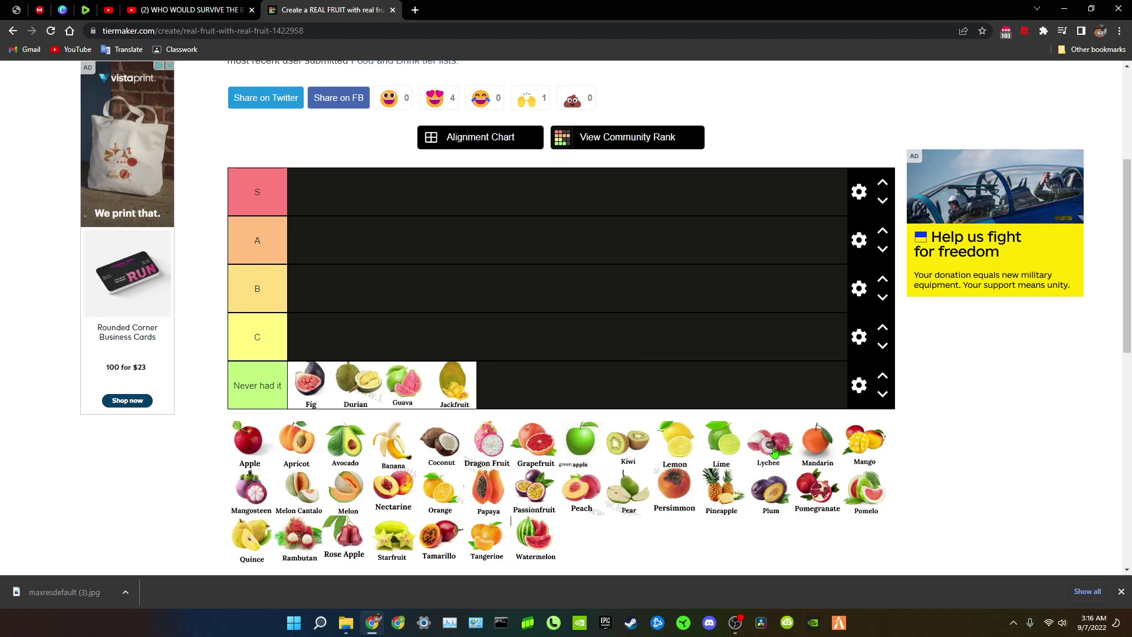
left_click_drag(774, 451, 584, 378)
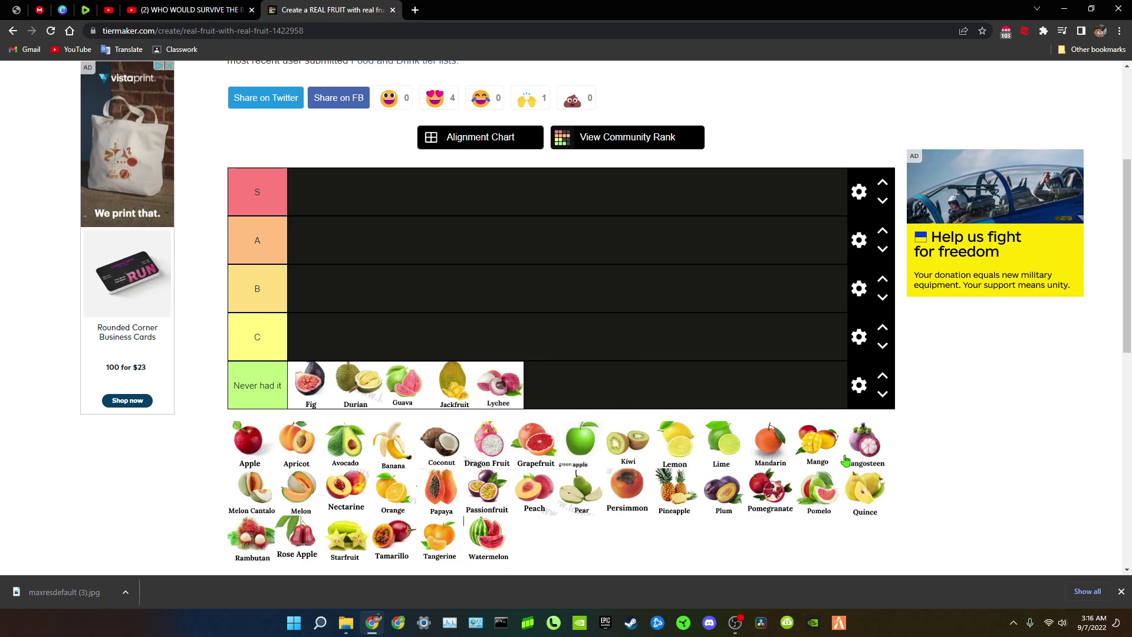
left_click_drag(873, 454, 696, 413)
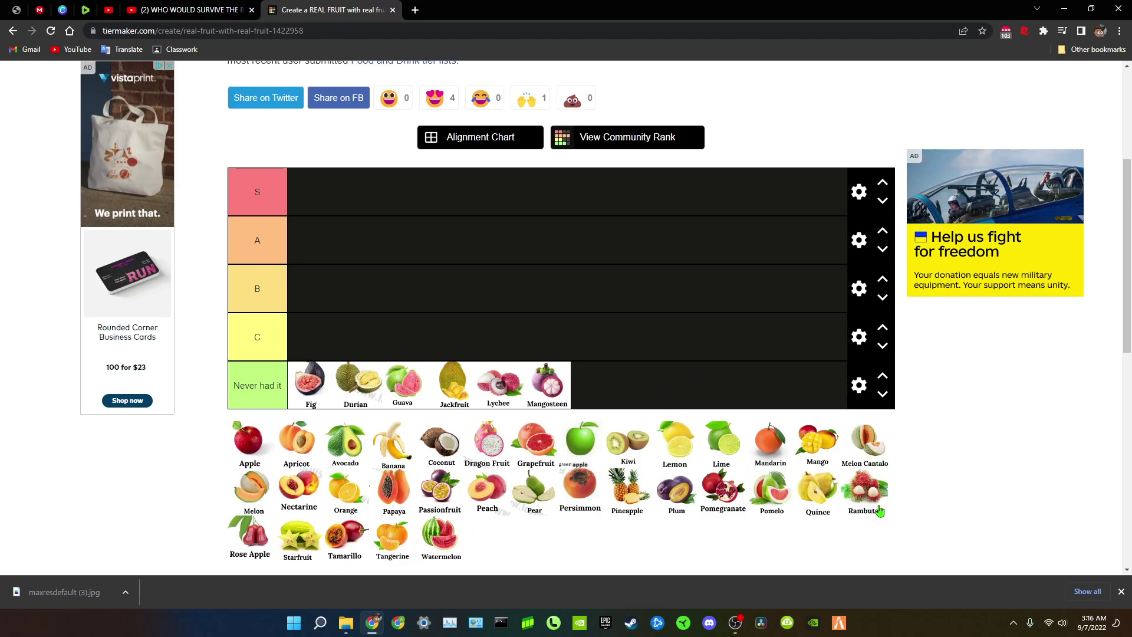
Add rambutan, persimmon, tamarillo, rose apple, pomelo and quince to the "Never had it" tier
left_click_drag(878, 513, 682, 394)
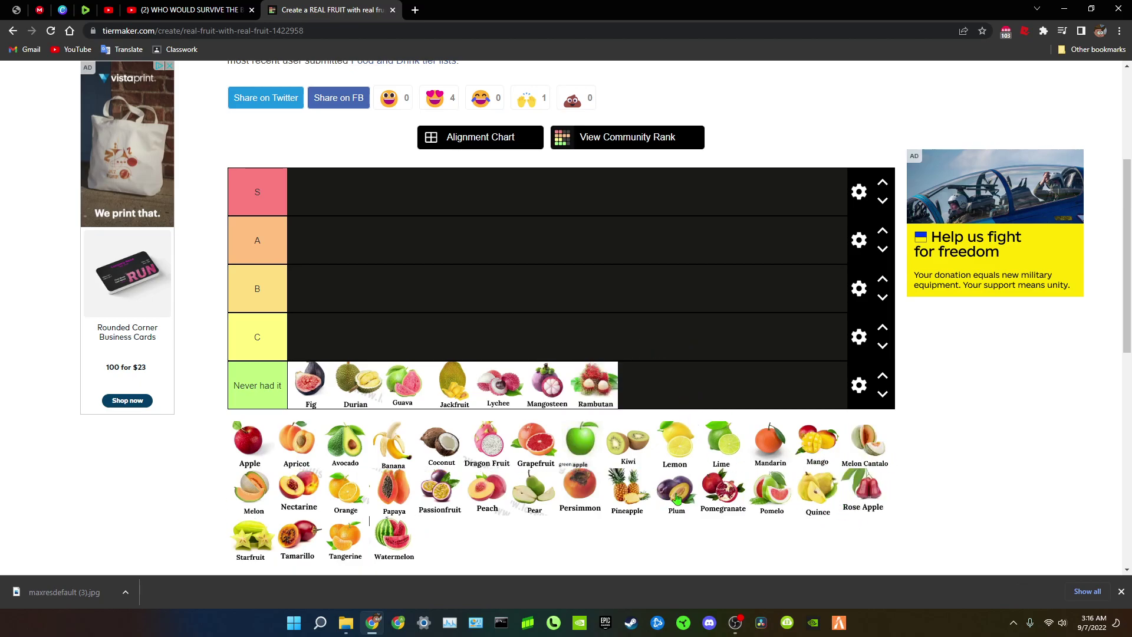
left_click_drag(579, 498, 651, 401)
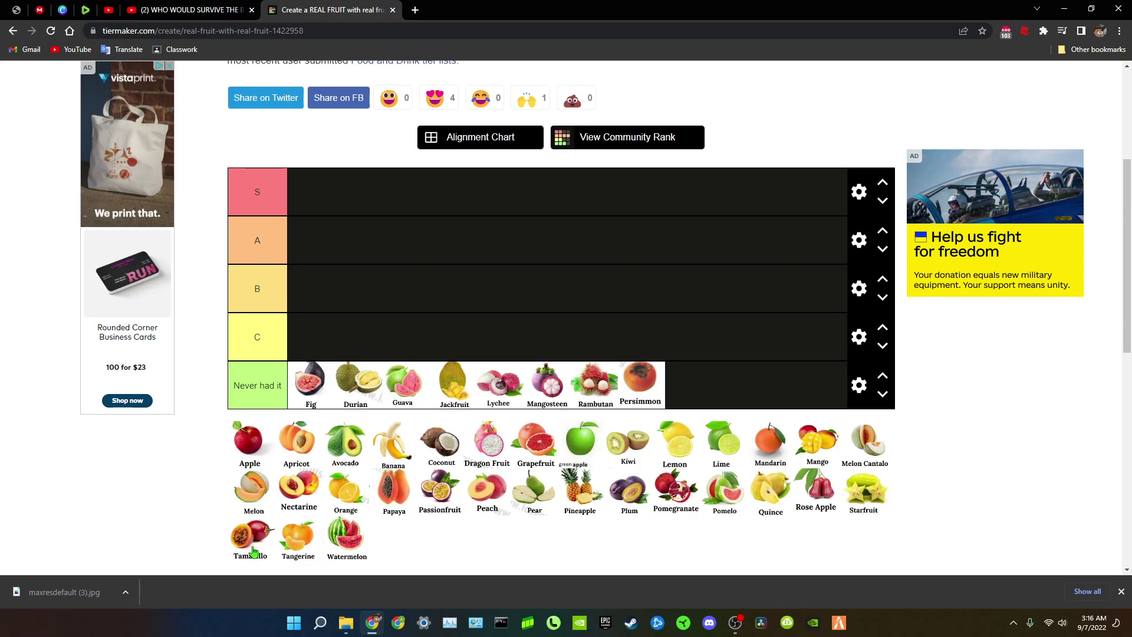
left_click_drag(258, 565, 689, 401)
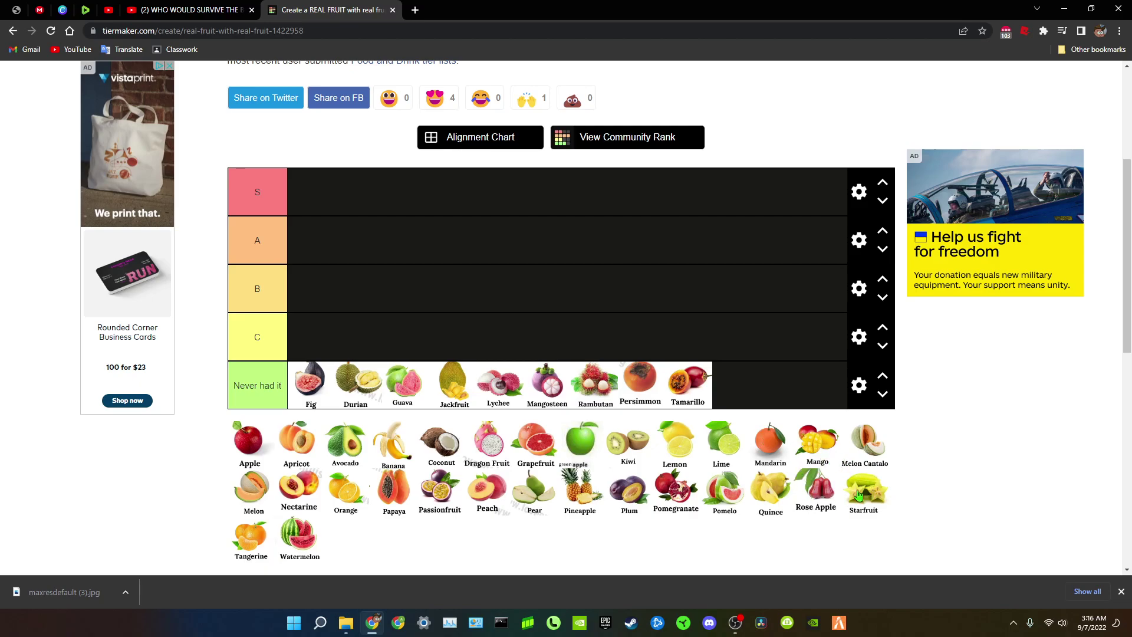
left_click_drag(826, 511, 738, 386)
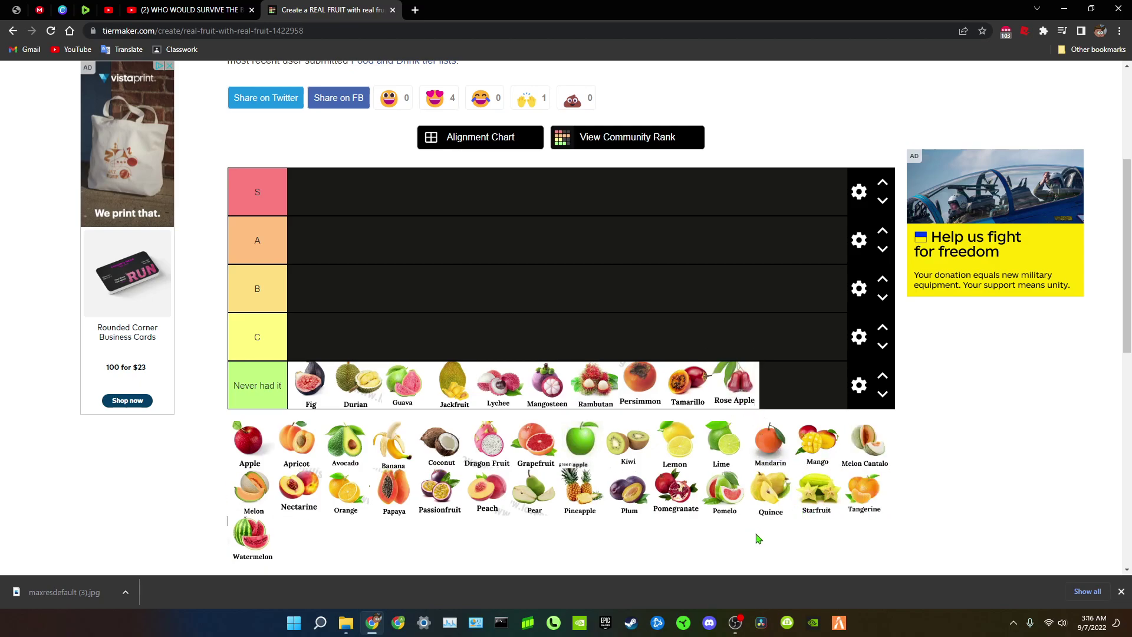
left_click_drag(713, 508, 778, 389)
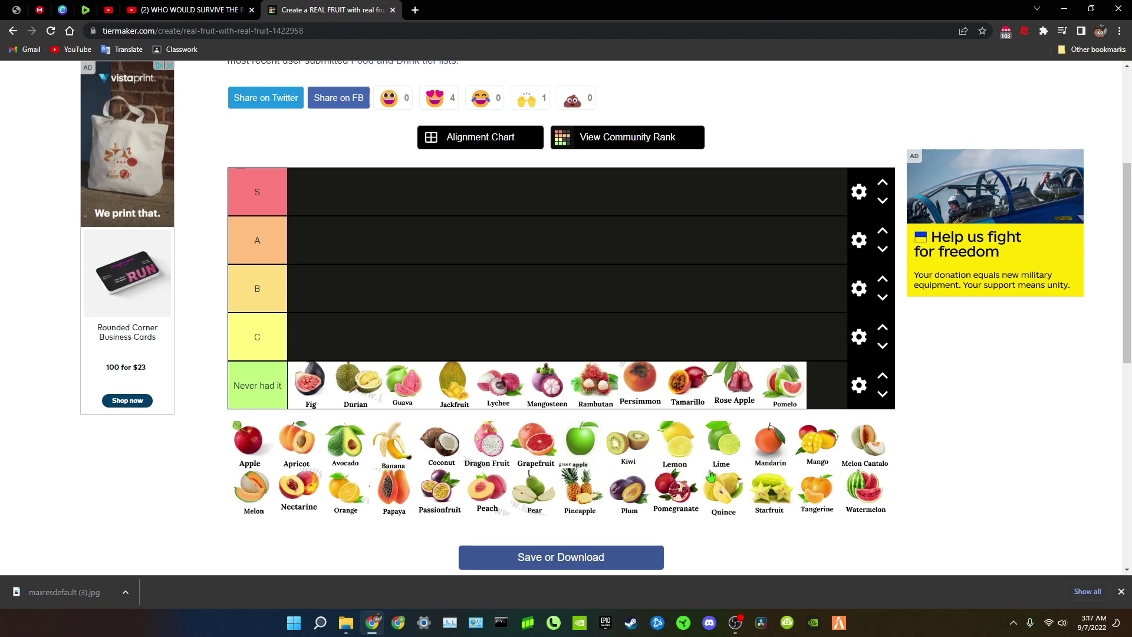
left_click_drag(724, 495, 815, 401)
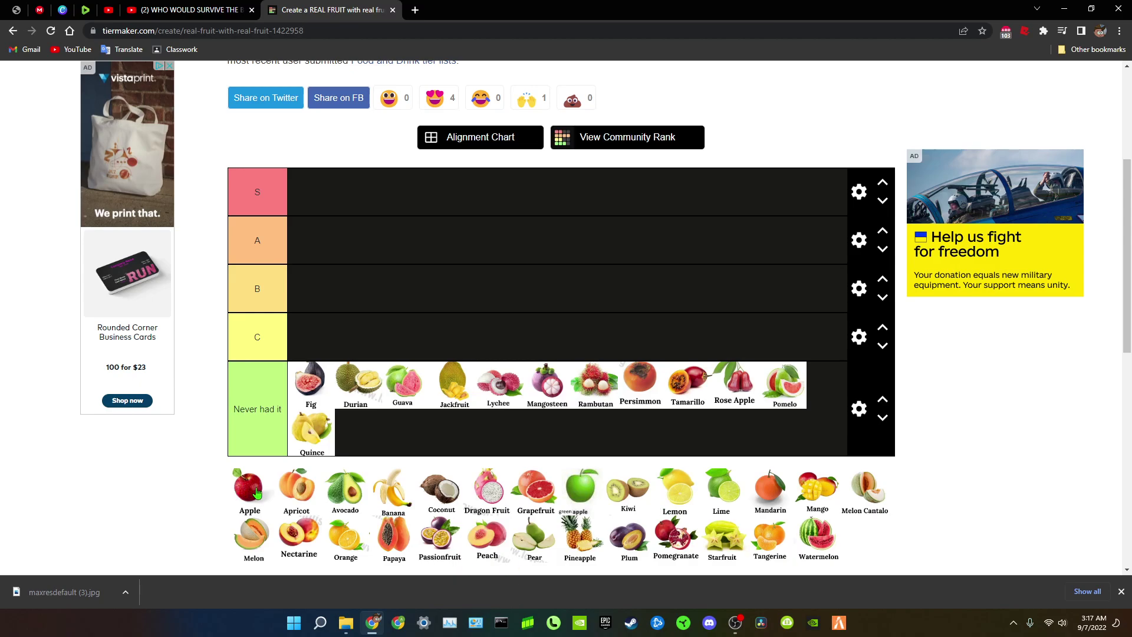
Rank apple in tier B, apricot in tier A, and avocado, banana, coconut and dragon fruit in tier S
left_click_drag(257, 492, 268, 289)
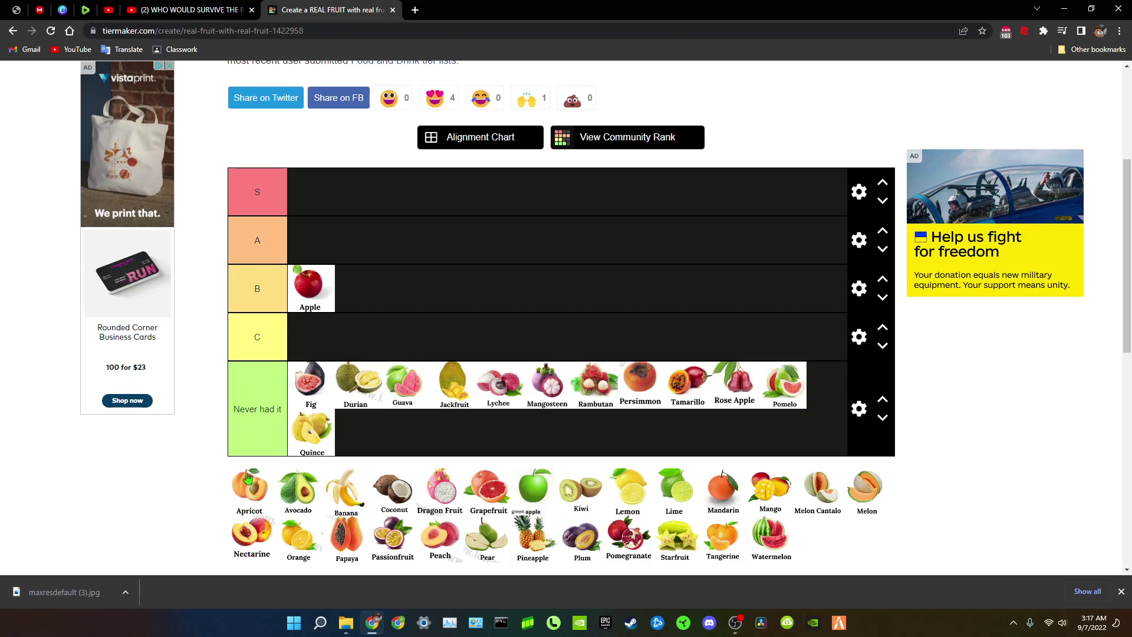
left_click_drag(247, 479, 319, 231)
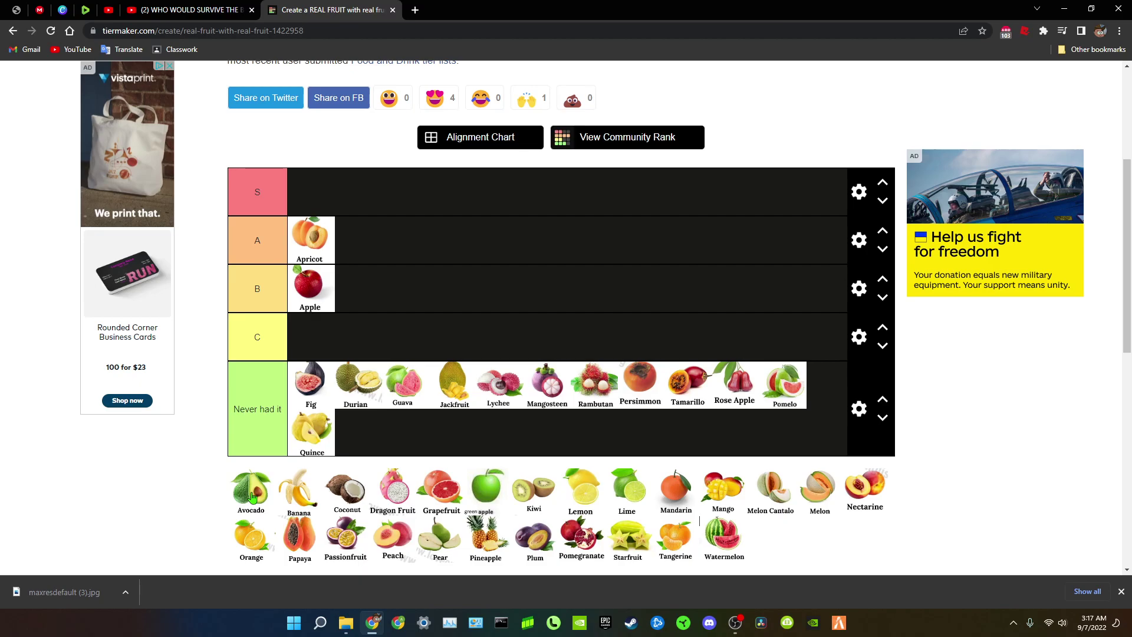
left_click_drag(252, 497, 316, 189)
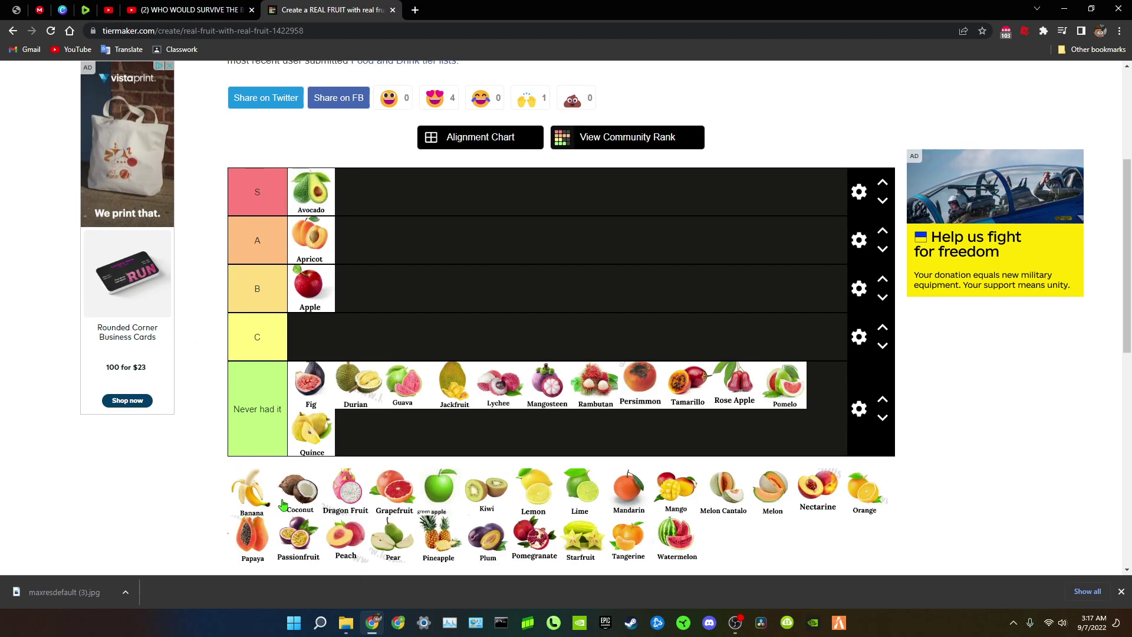
left_click_drag(257, 491, 362, 195)
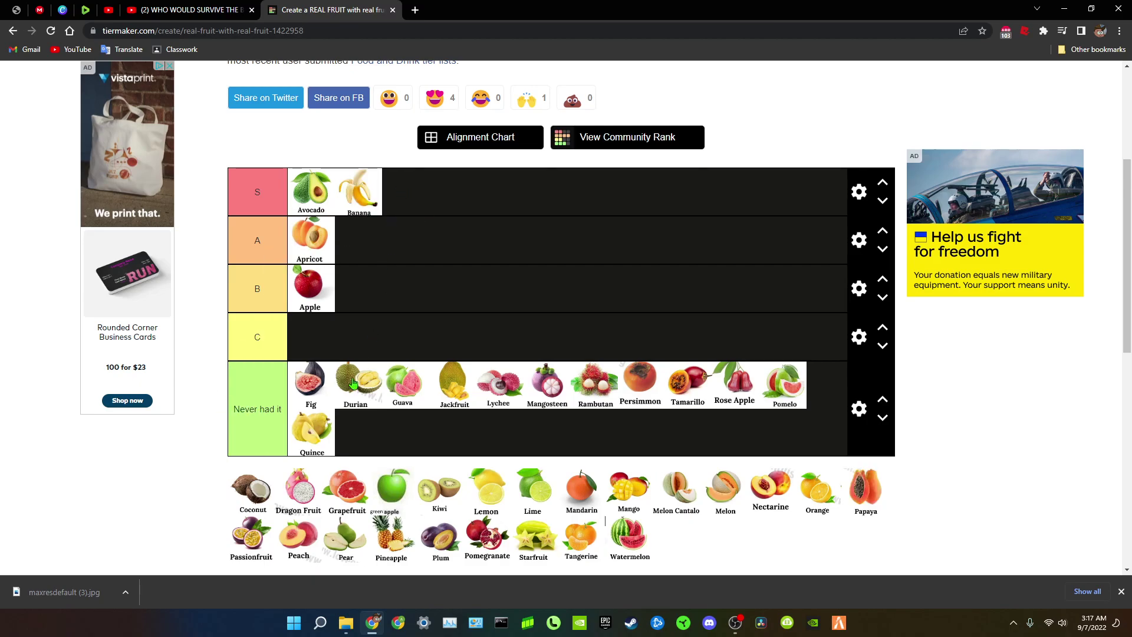
left_click_drag(264, 500, 434, 187)
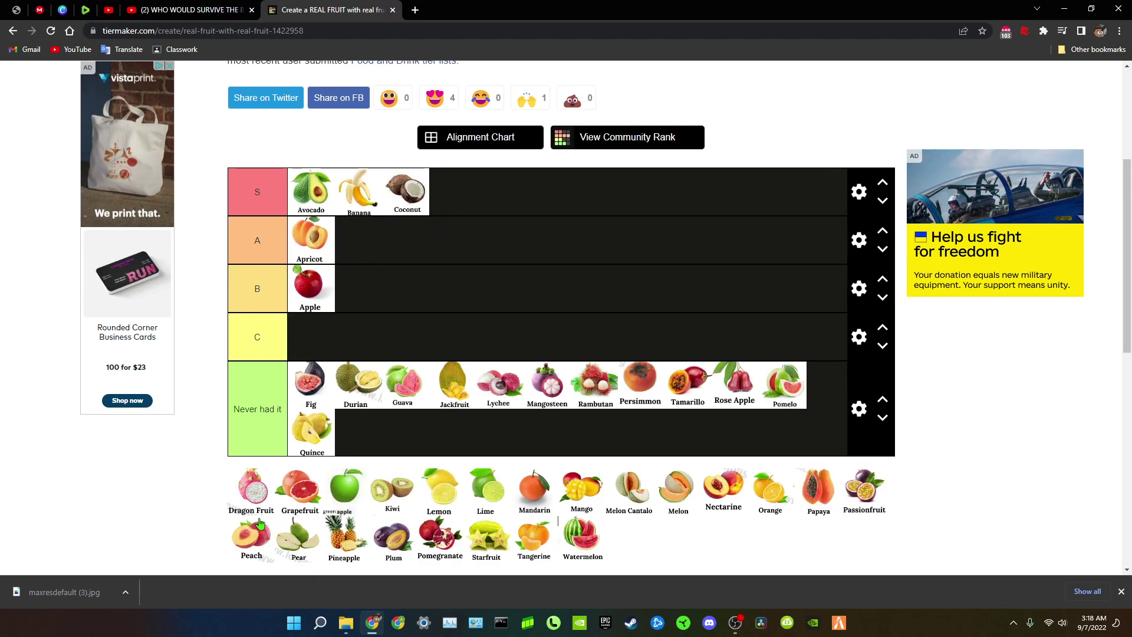
left_click_drag(251, 489, 479, 188)
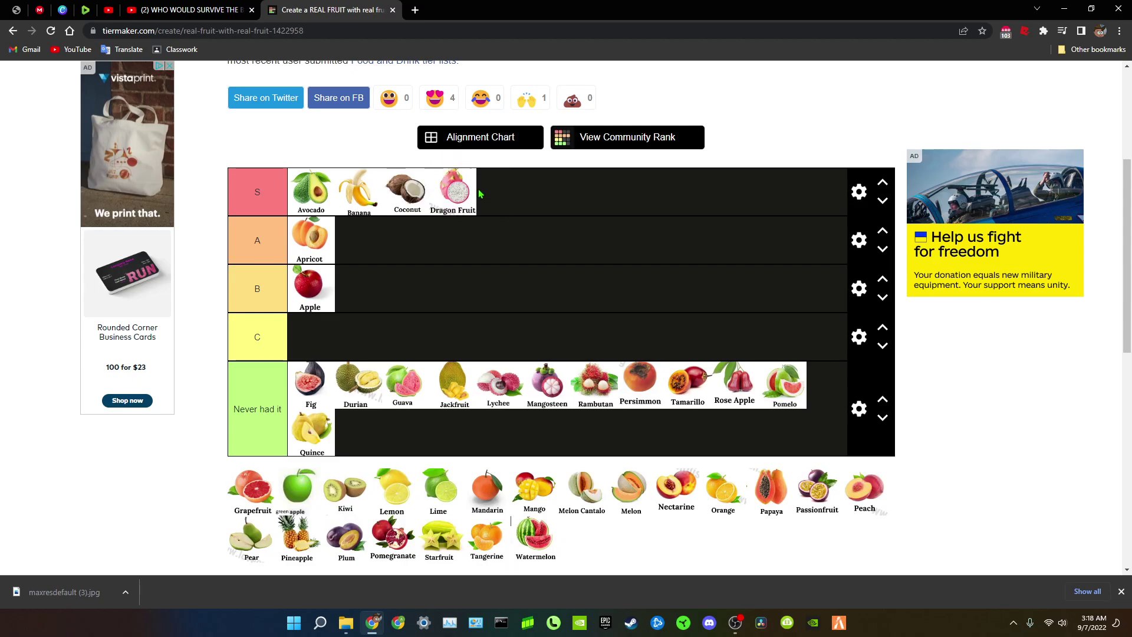
Rank grapefruit in tier B, and green apple and kiwi in tier S
left_click_drag(261, 494, 384, 339)
left_click_drag(242, 492, 509, 218)
left_click_drag(258, 486, 548, 200)
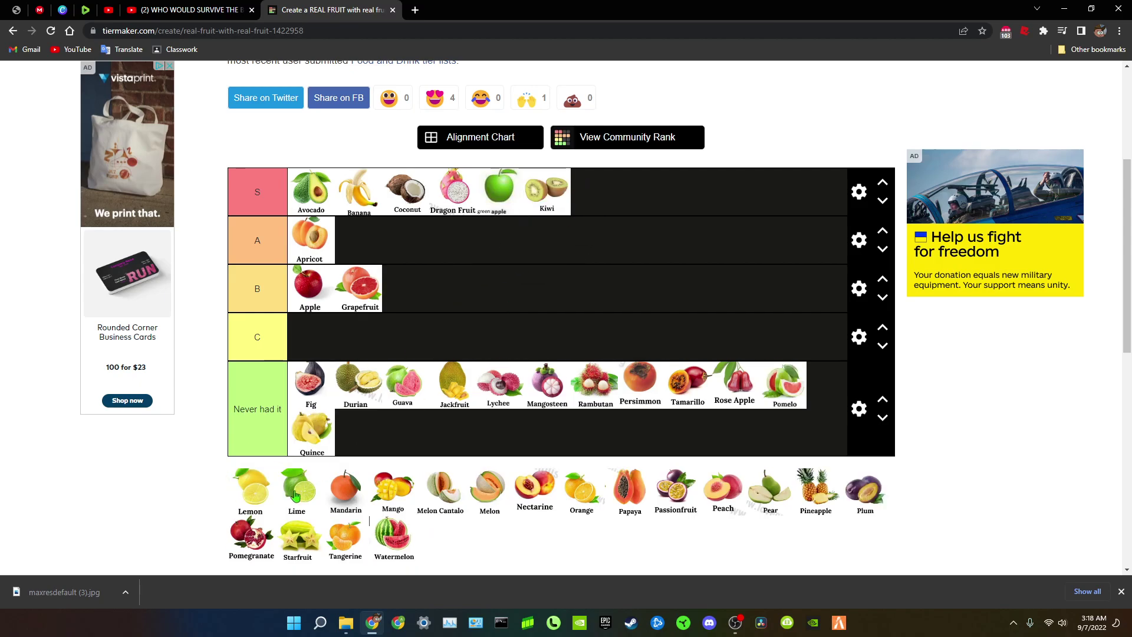
Rank lemon, lime and mandarin in tier A, and mango in tier S
left_click_drag(268, 493, 430, 238)
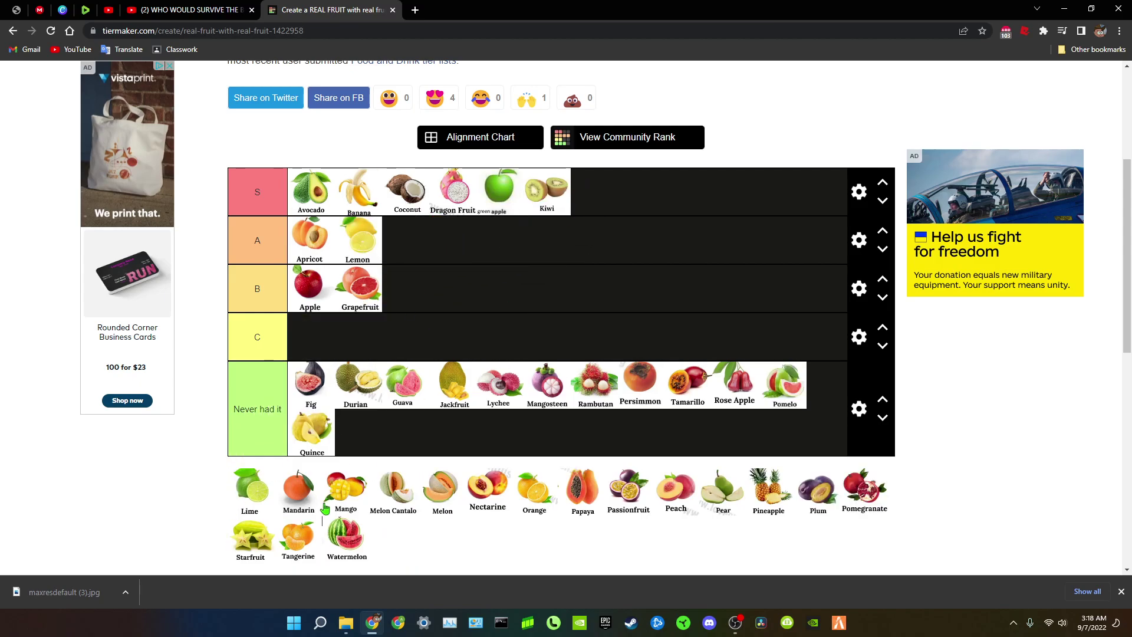
left_click_drag(251, 492, 407, 239)
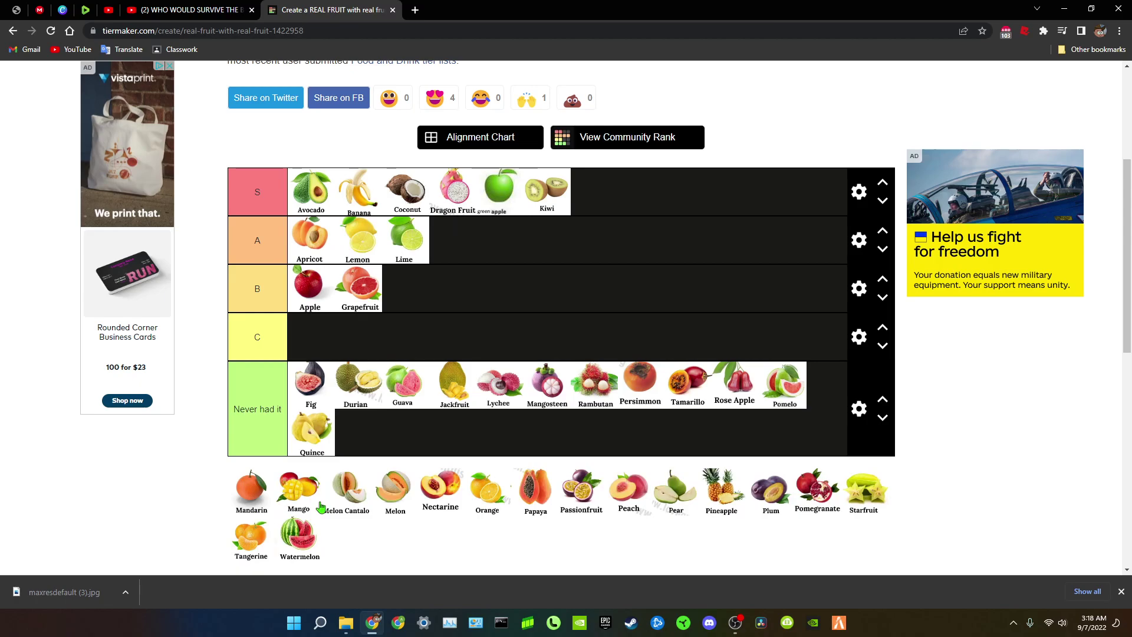
left_click_drag(252, 500, 656, 198)
left_click_drag(260, 487, 670, 178)
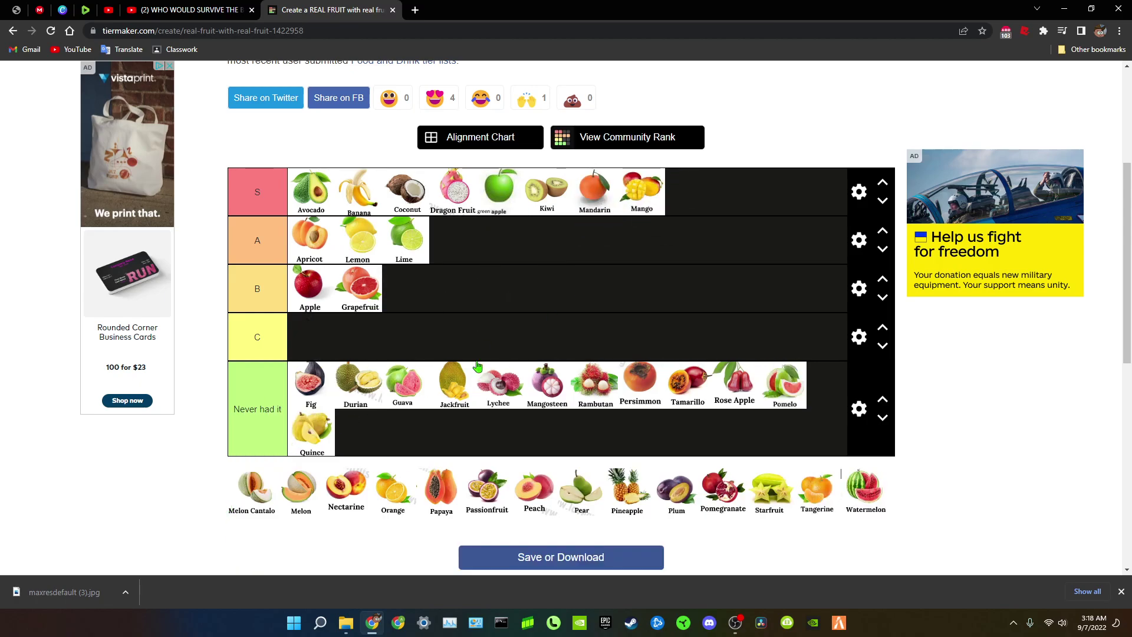
left_click_drag(592, 192, 455, 259)
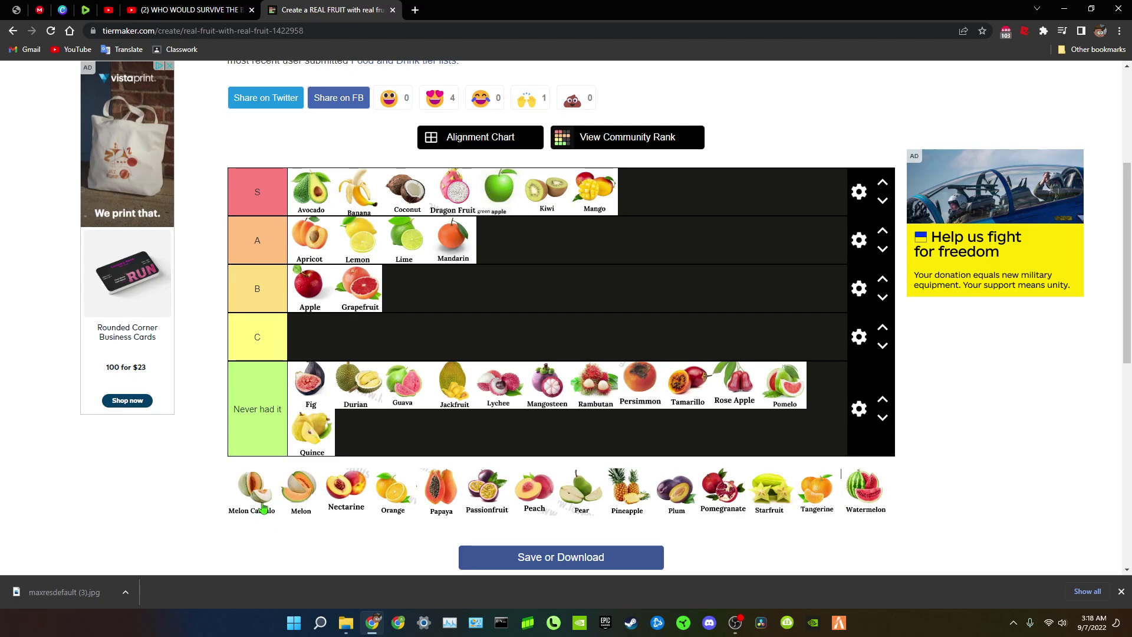
Place Melon Cantalo in "Never had it", melon in tier A, and nectarine and orange in tier S
left_click_drag(252, 489, 353, 436)
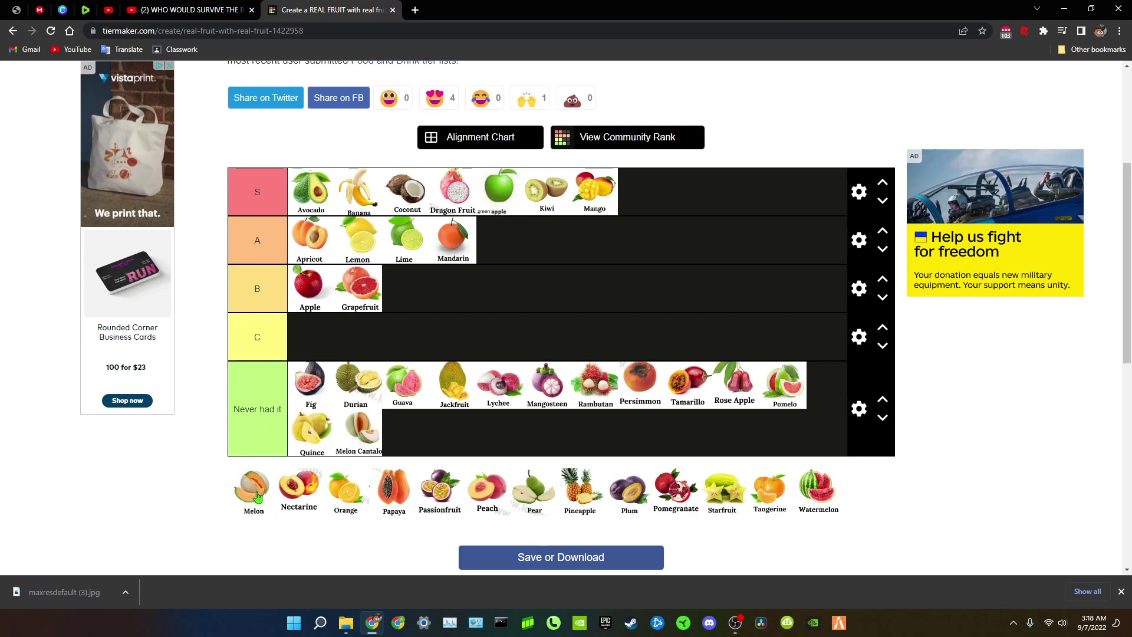
left_click_drag(253, 490, 507, 251)
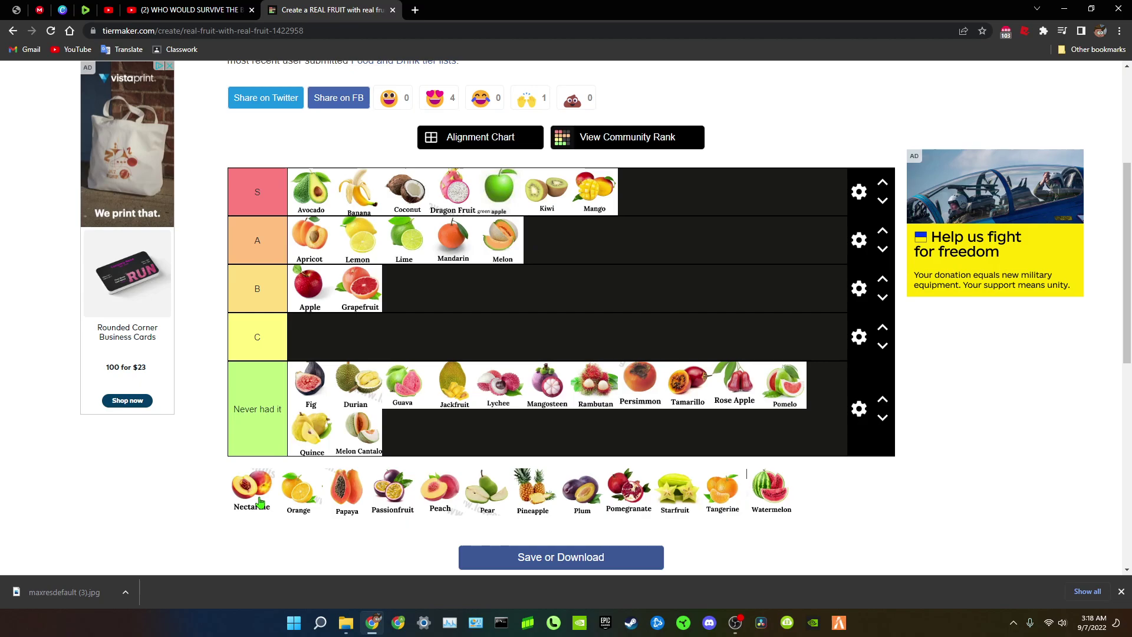
left_click_drag(260, 474, 659, 179)
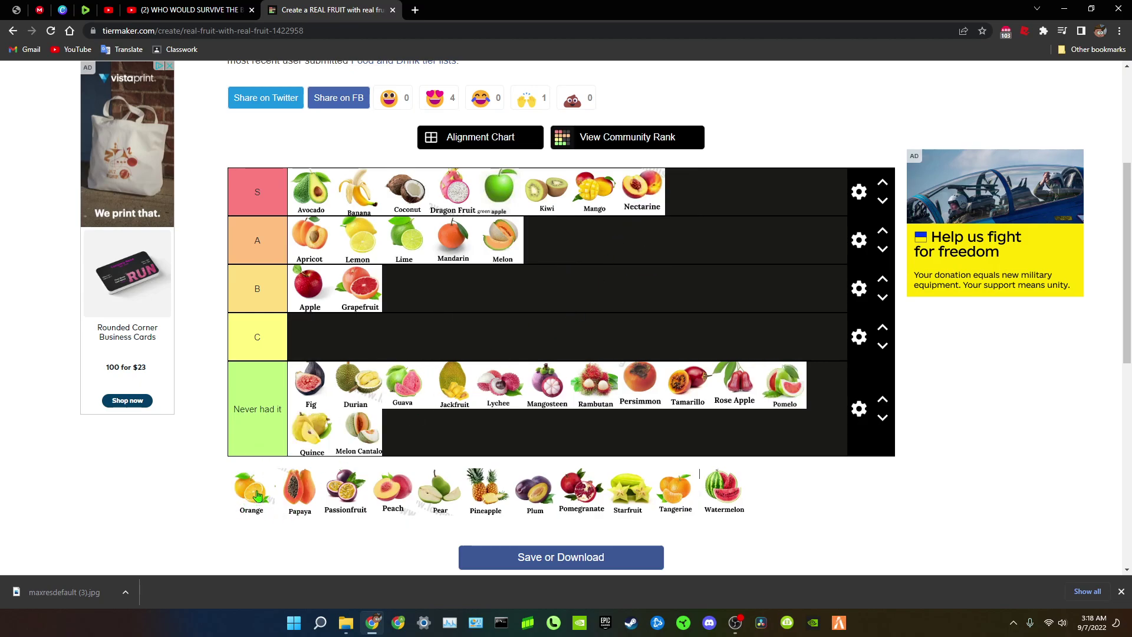
left_click_drag(258, 495, 690, 195)
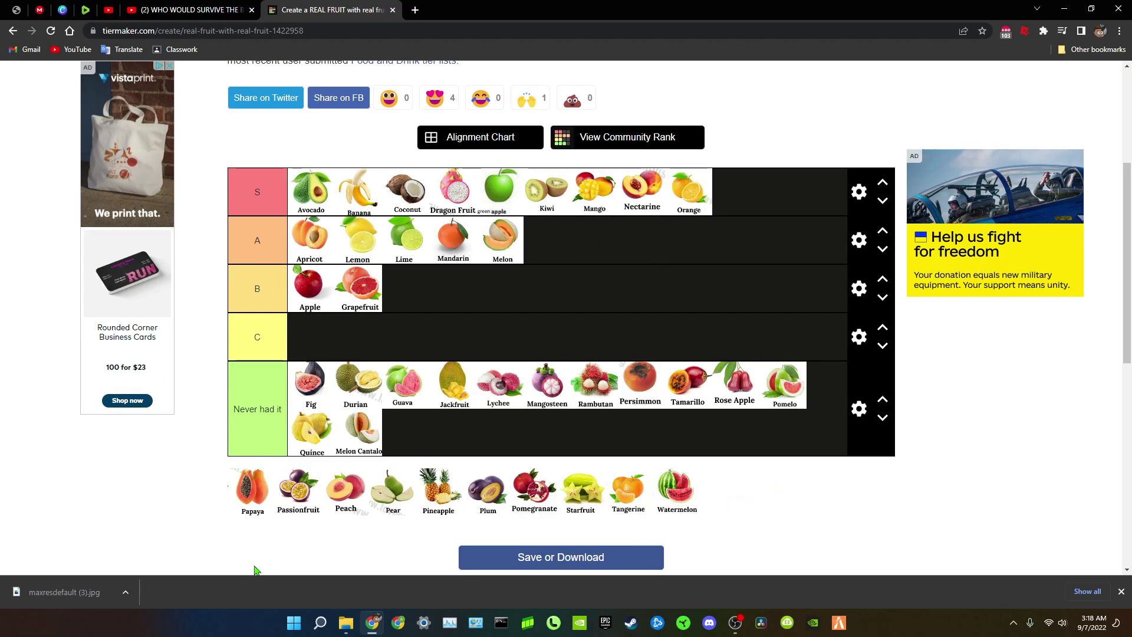
Place papaya in tier C, passionfruit in "Never had it", peach in tier A and pear in tier B
left_click_drag(240, 511, 313, 345)
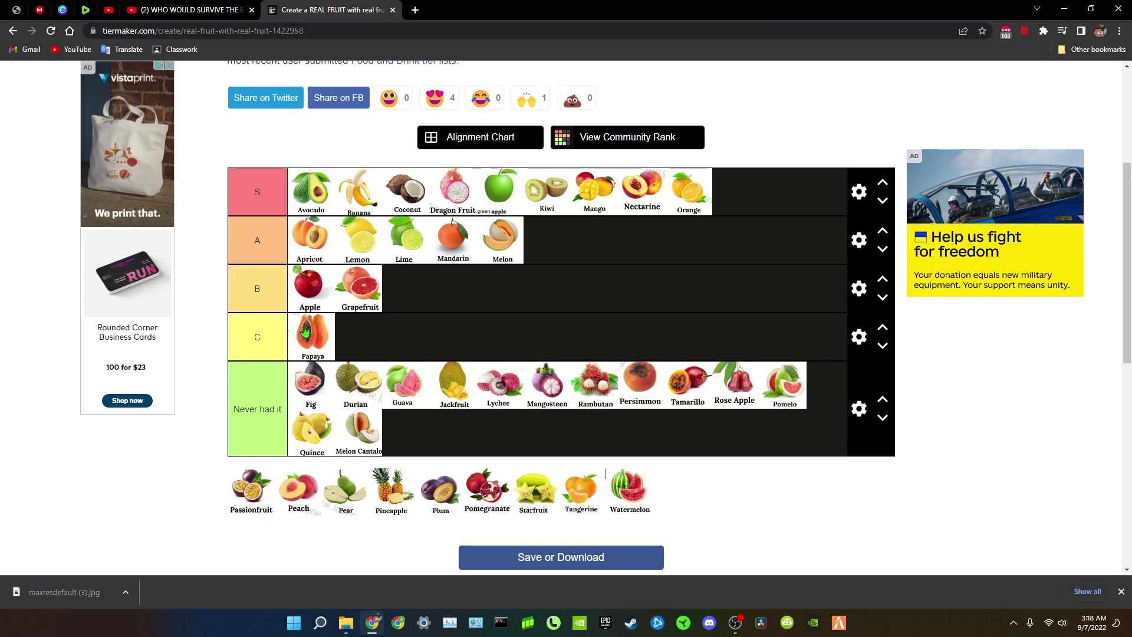
left_click_drag(251, 488, 406, 433)
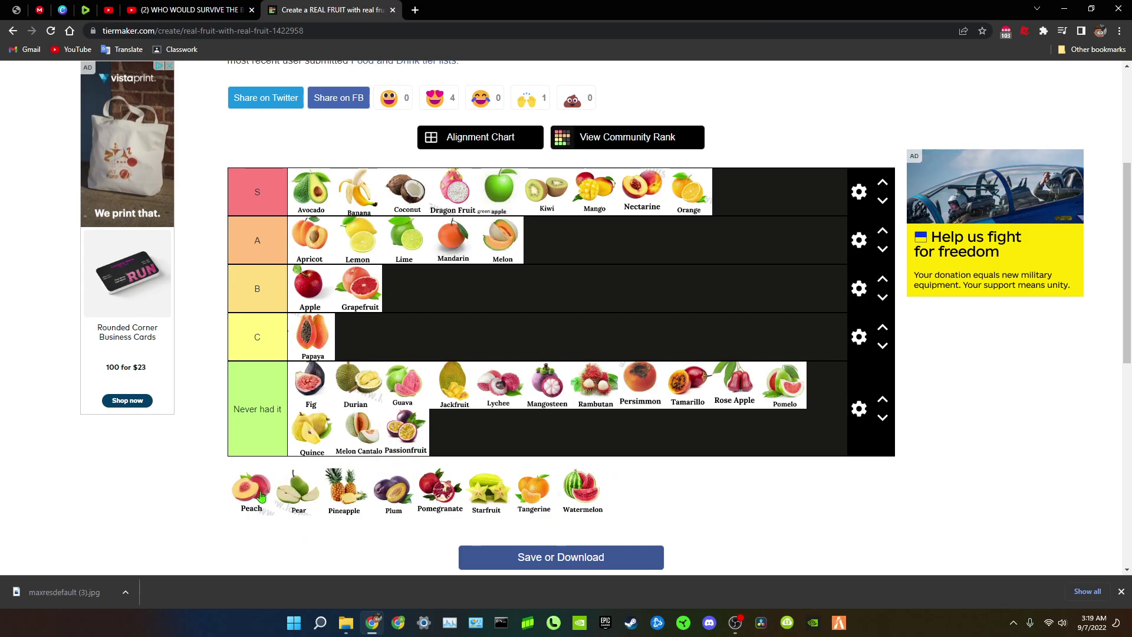
left_click_drag(261, 496, 557, 245)
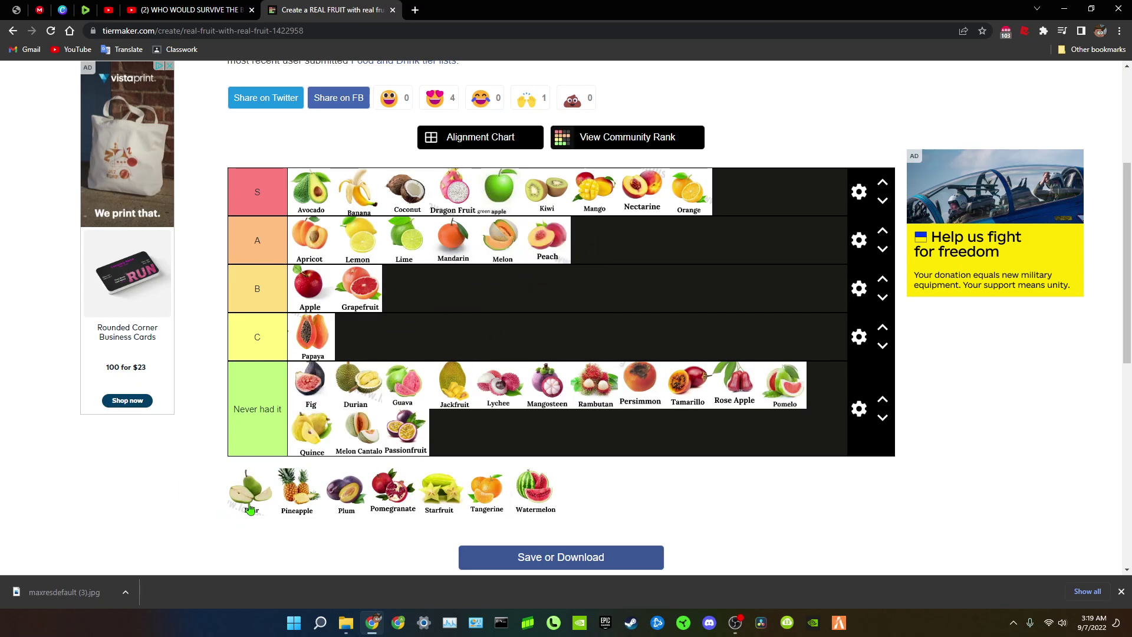
left_click_drag(251, 505, 407, 289)
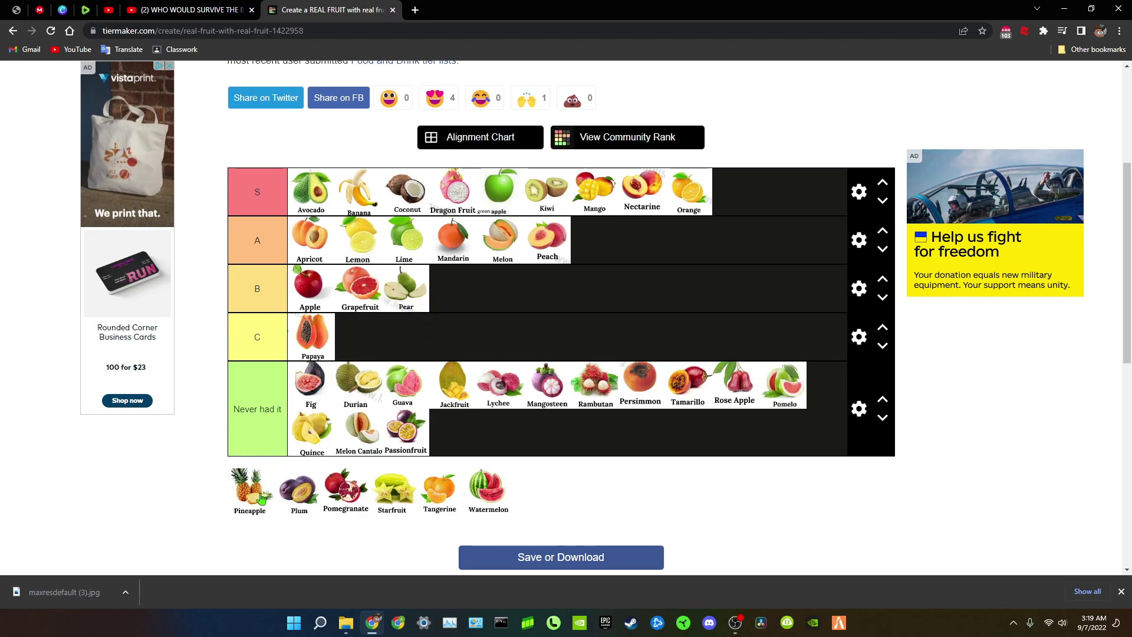
Rank pineapple and pomegranate in tier S, and plum in tier A
left_click_drag(260, 498, 747, 203)
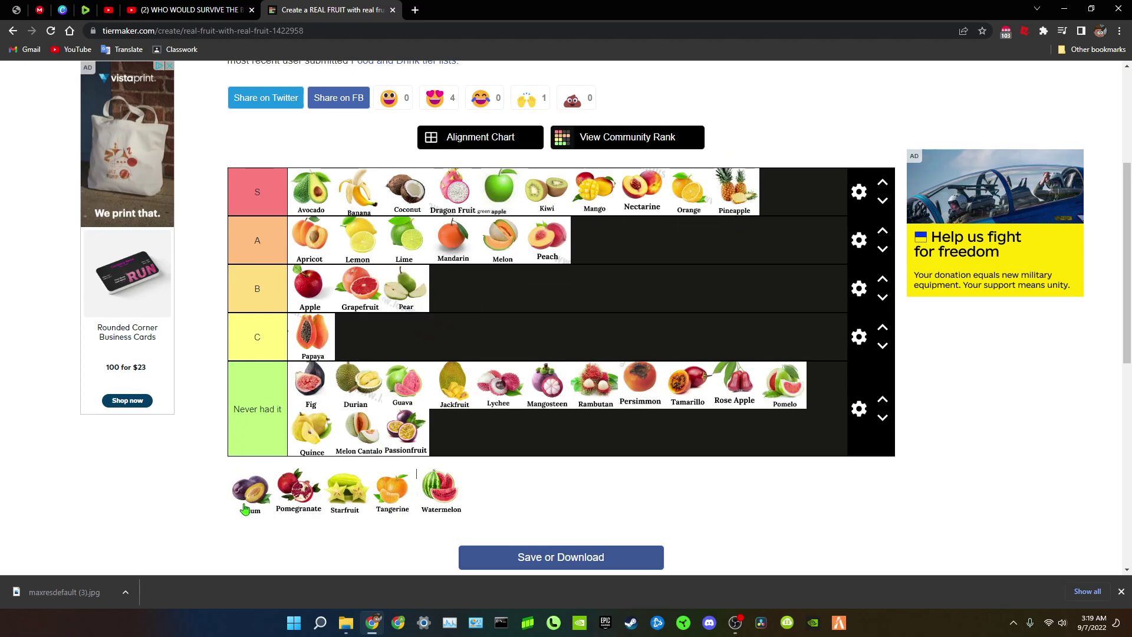
left_click_drag(249, 498, 632, 252)
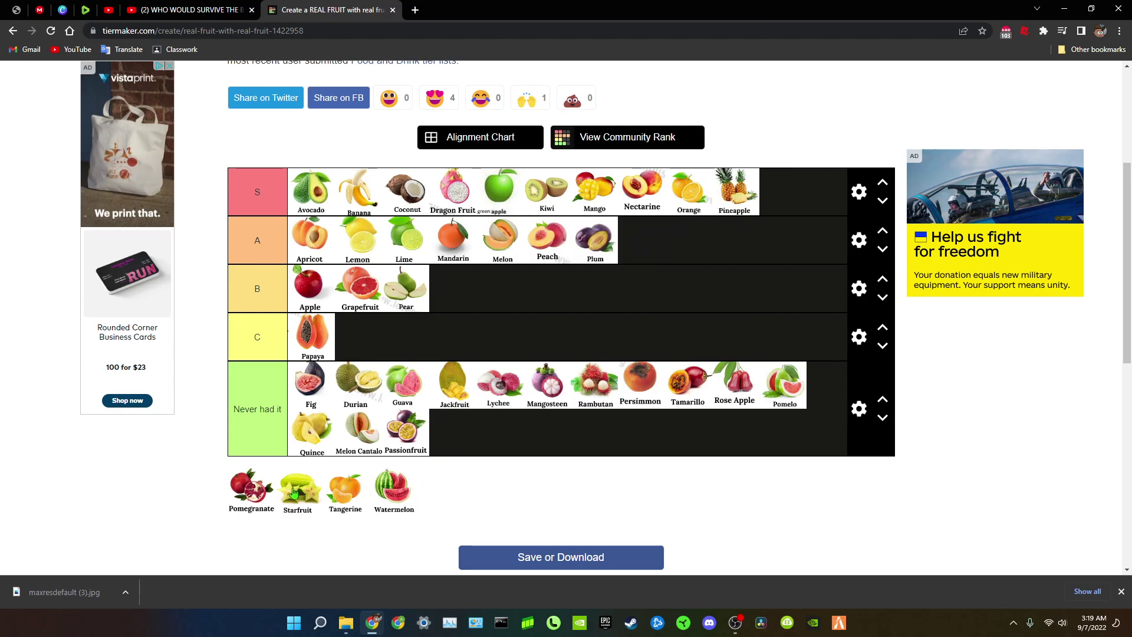
left_click_drag(257, 481, 781, 200)
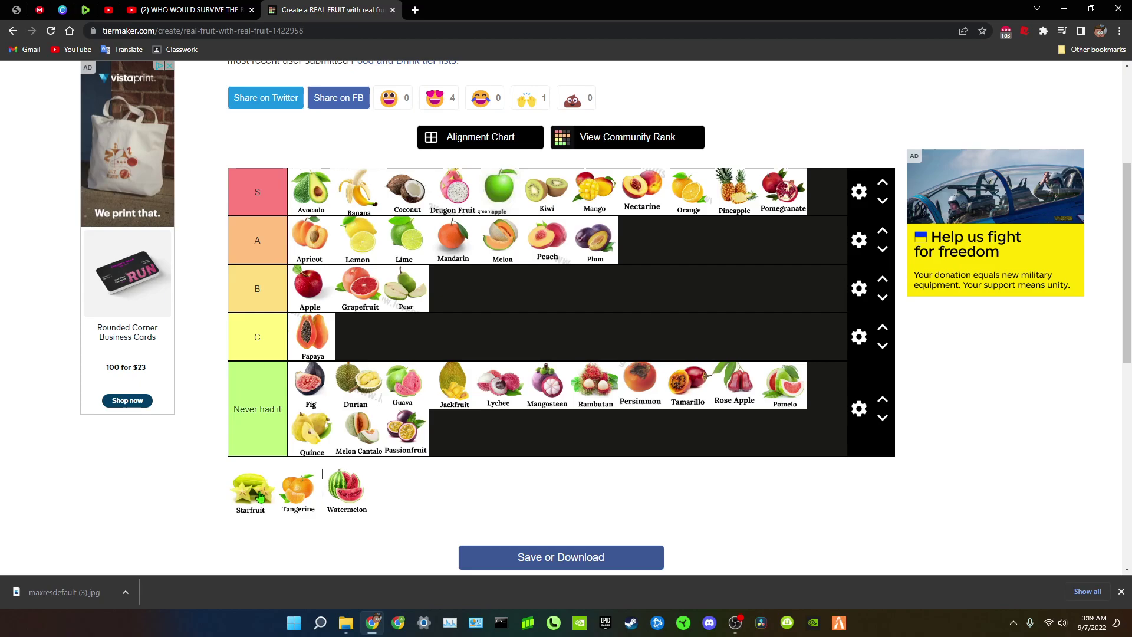
Rank starfruit in tier B, tangerine in tier S just before pomegranate, and watermelon at the end of tier S
left_click_drag(260, 496, 460, 298)
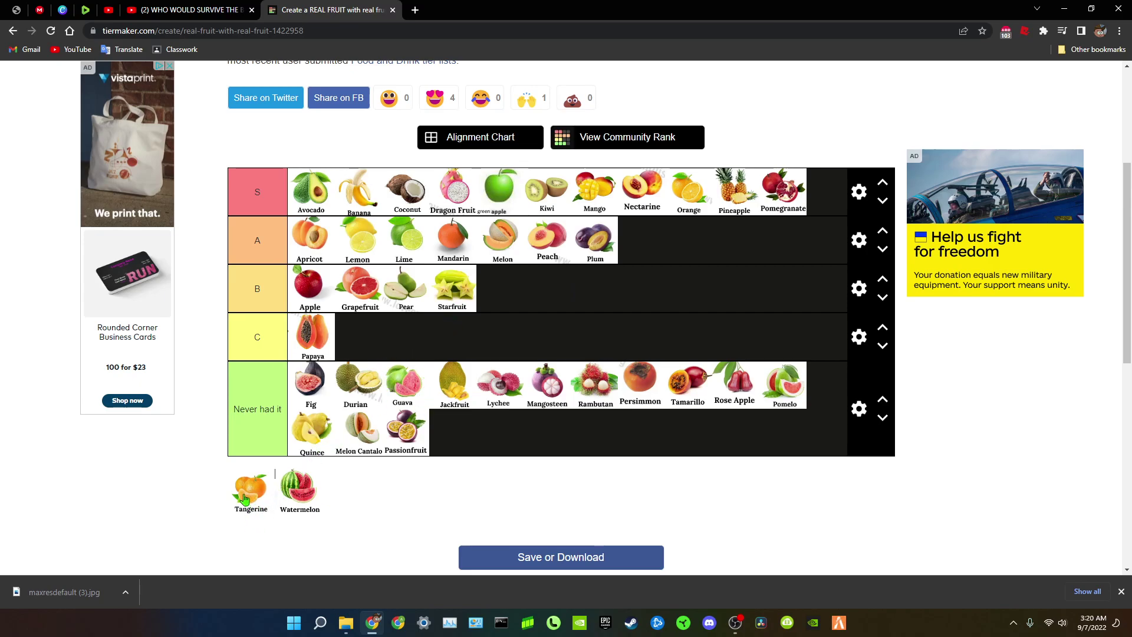
left_click_drag(236, 478, 792, 217)
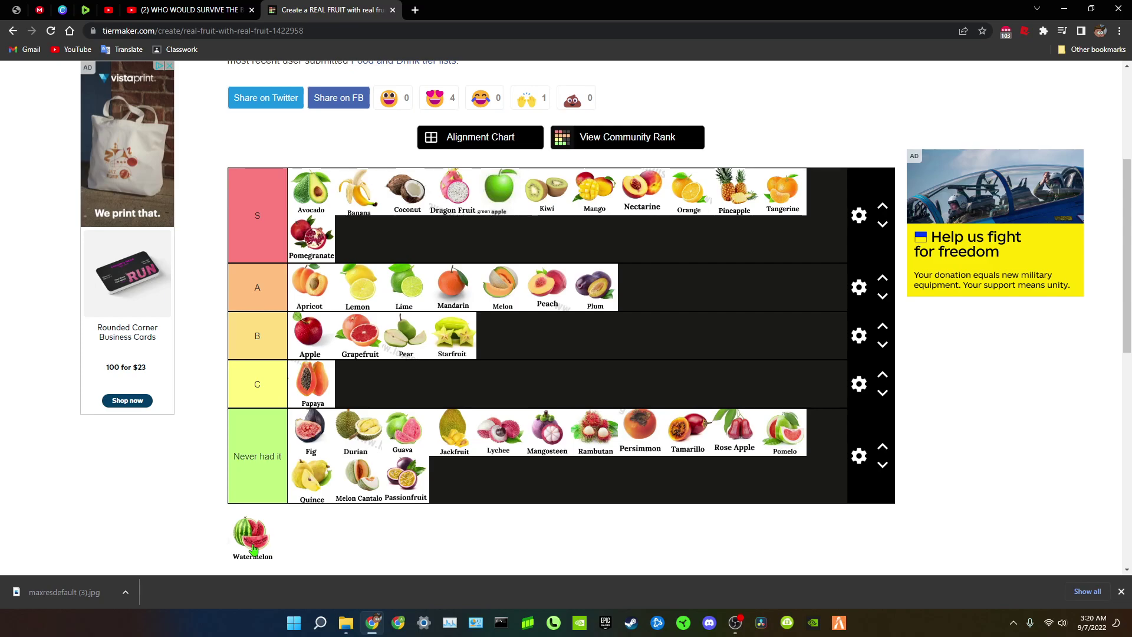
left_click_drag(253, 548, 360, 239)
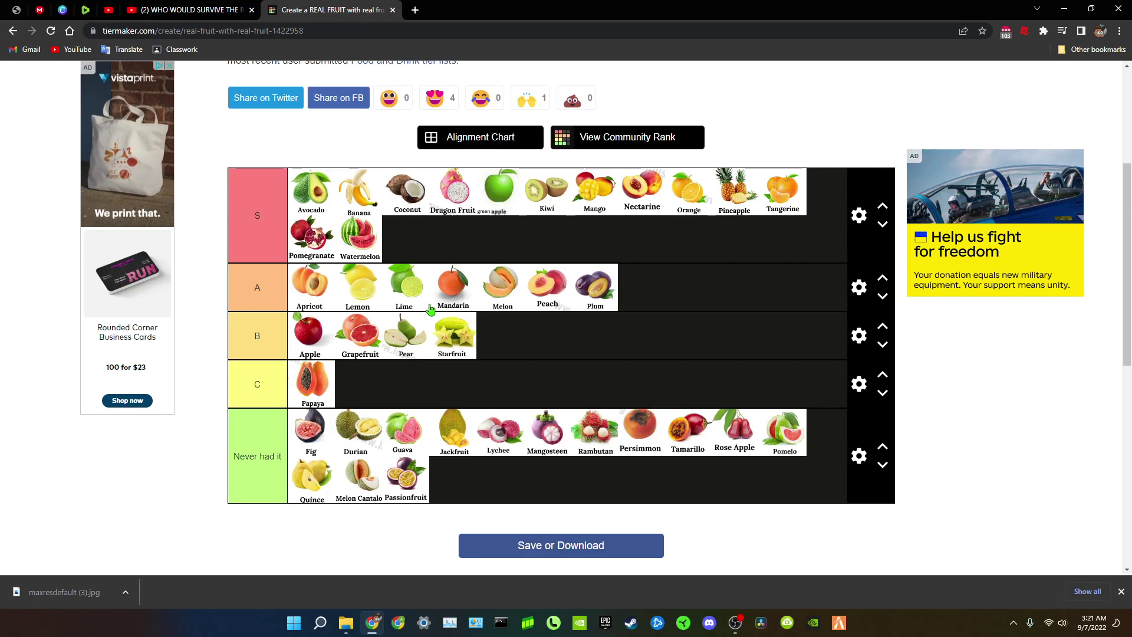
mouse_move(737, 630)
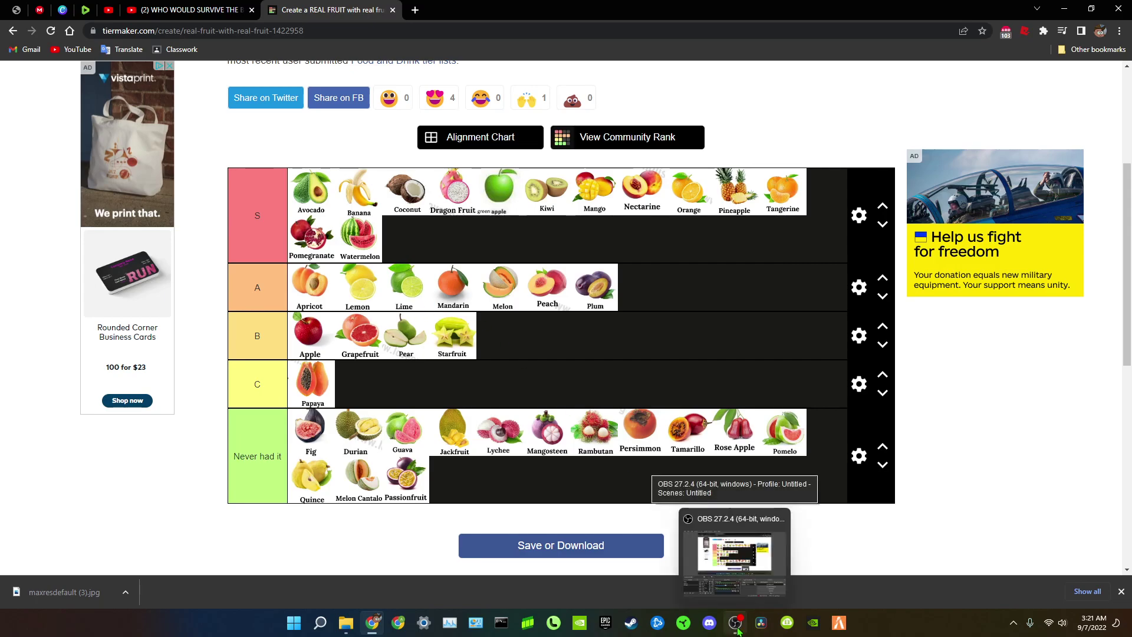